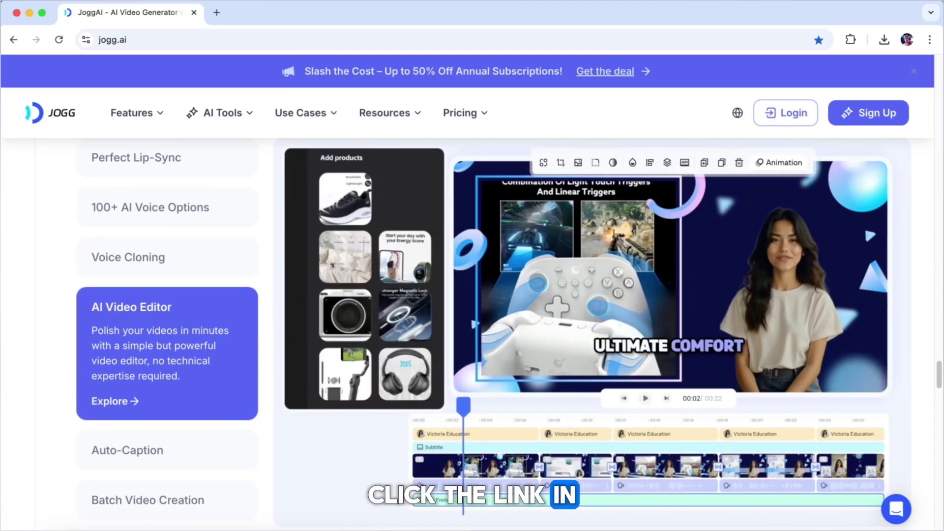
- Sign in to JoggAI and expand the list of AI Avatar Video tools
{"action": "scroll", "coordinate": [928, 302], "scroll_direction": "up", "scroll_amount": 15}
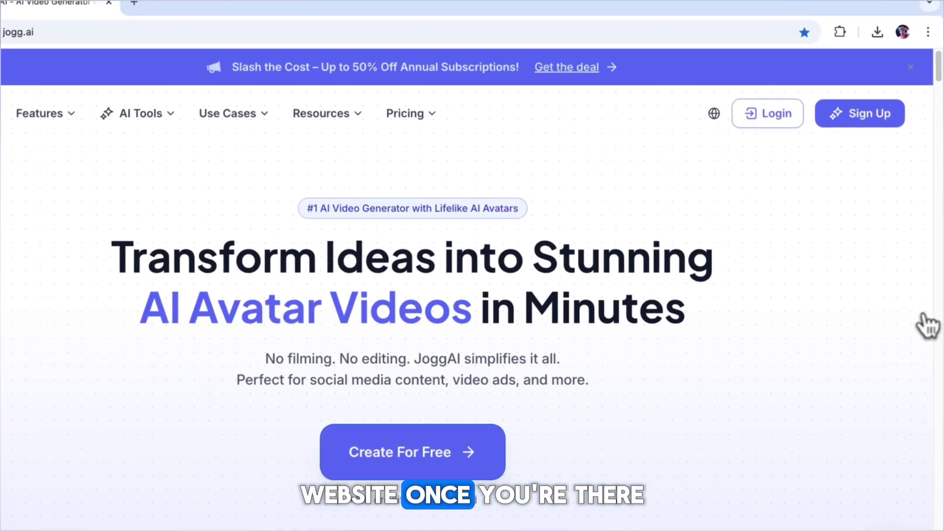
{"action": "left_click", "coordinate": [782, 114]}
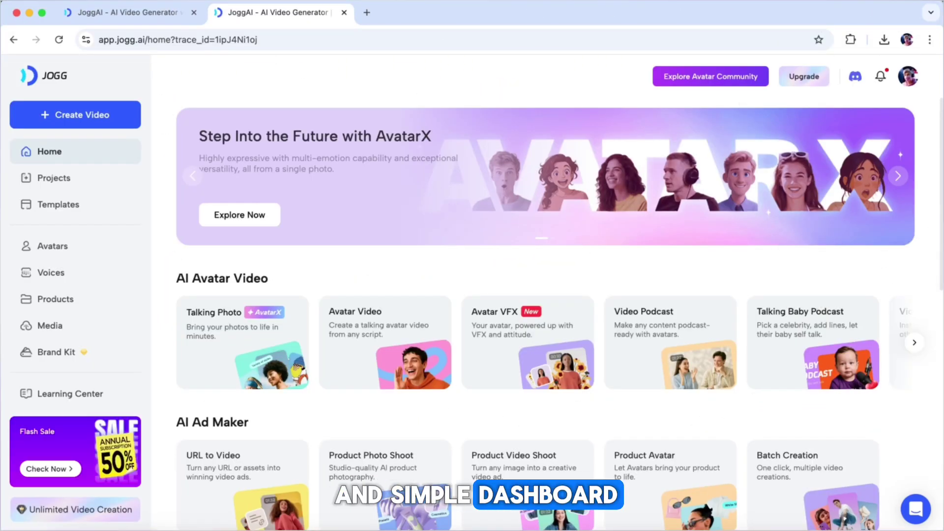
{"action": "scroll", "coordinate": [457, 226], "scroll_direction": "down", "scroll_amount": 11}
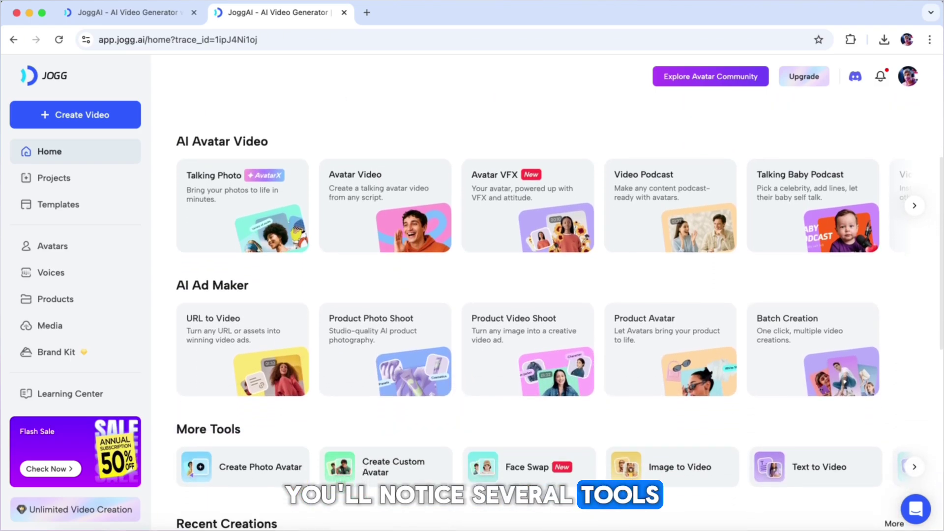
{"action": "scroll", "coordinate": [457, 226], "scroll_direction": "up", "scroll_amount": 11}
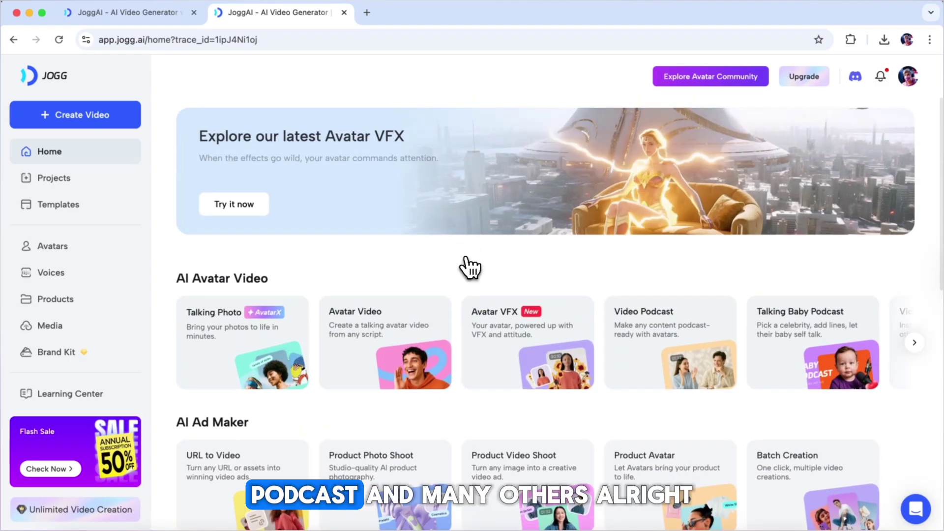
{"action": "left_click", "coordinate": [914, 342]}
{"action": "scroll", "coordinate": [762, 257], "scroll_direction": "down", "scroll_amount": 1}
{"action": "scroll", "coordinate": [762, 256], "scroll_direction": "down", "scroll_amount": 1}
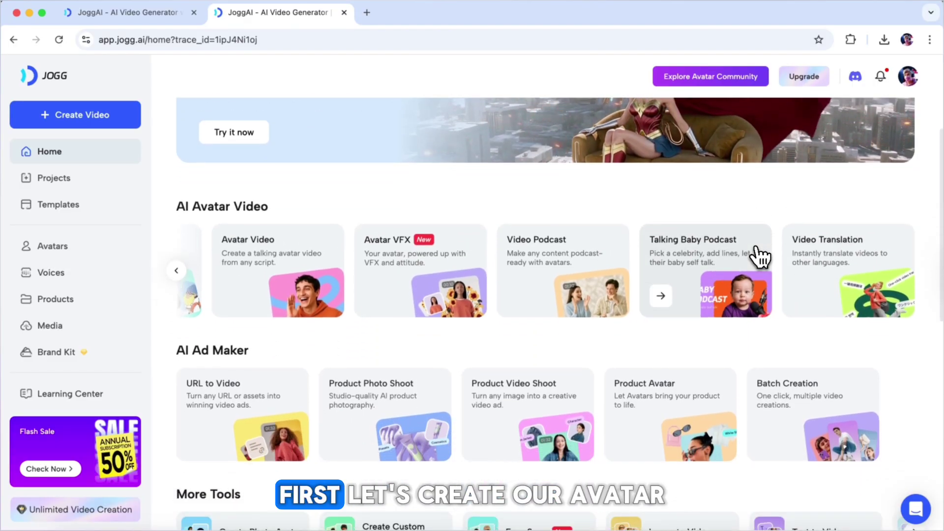
{"action": "scroll", "coordinate": [757, 256], "scroll_direction": "up", "scroll_amount": 2}
- Go to Avatars, start a new avatar, and choose the Text to Avatar option
{"action": "left_click", "coordinate": [52, 246]}
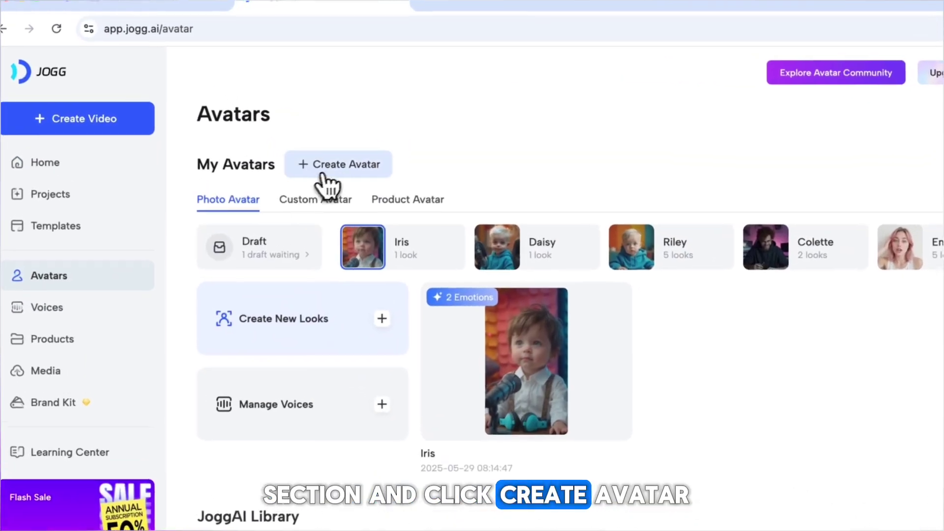
{"action": "left_click", "coordinate": [340, 136]}
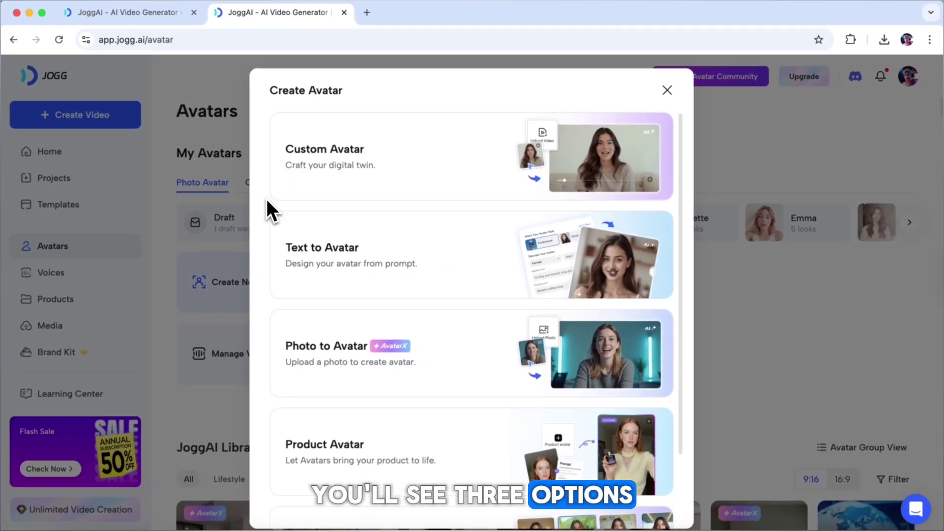
{"action": "scroll", "coordinate": [307, 223], "scroll_direction": "down", "scroll_amount": 2}
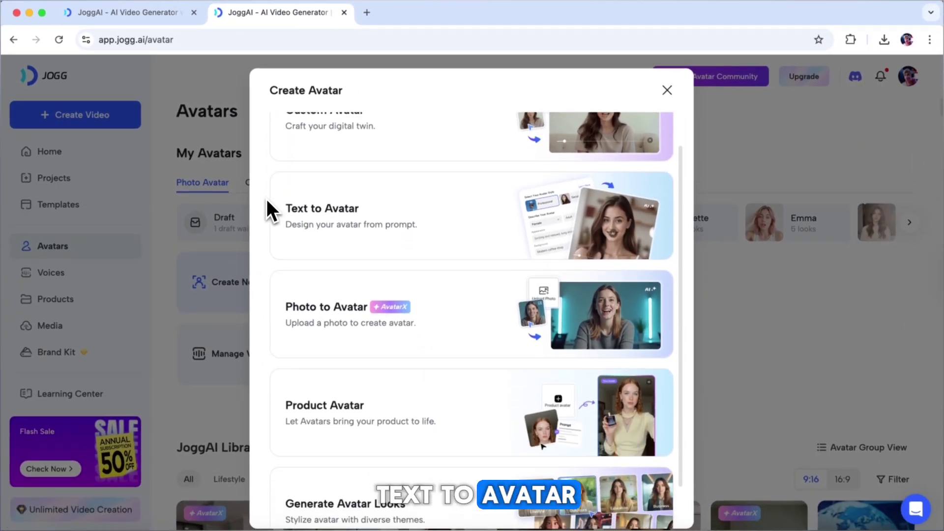
{"action": "scroll", "coordinate": [267, 199], "scroll_direction": "down", "scroll_amount": 1}
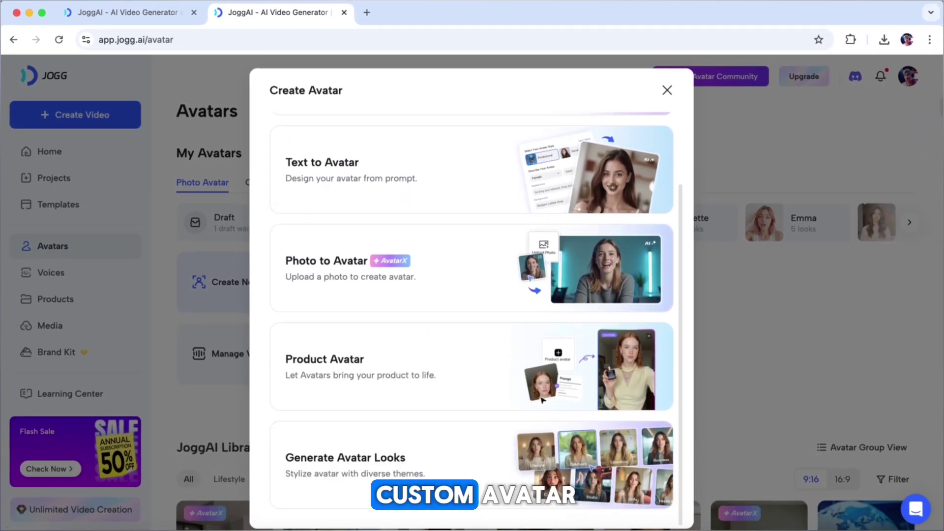
{"action": "scroll", "coordinate": [472, 320], "scroll_direction": "up", "scroll_amount": 3}
{"action": "left_click", "coordinate": [328, 264]}
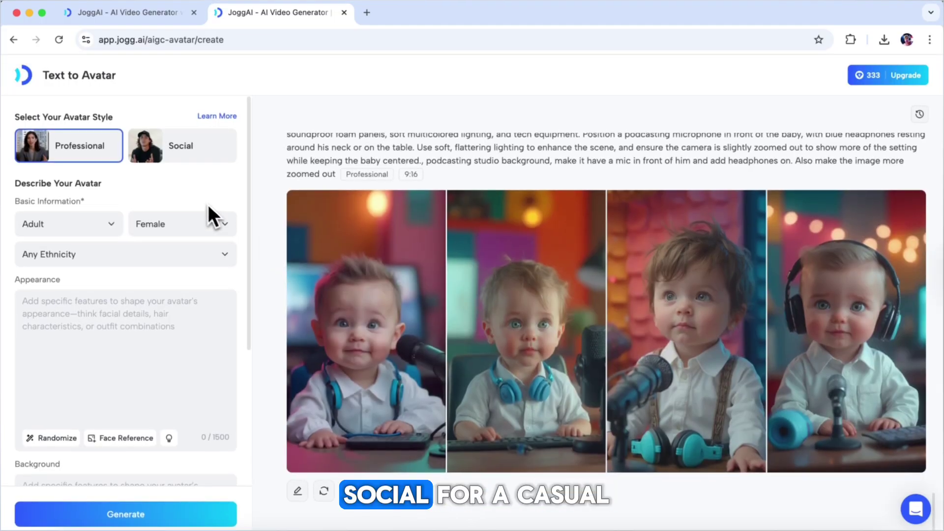
- Describe the avatar as a young adult North American female
{"action": "left_click", "coordinate": [207, 119]}
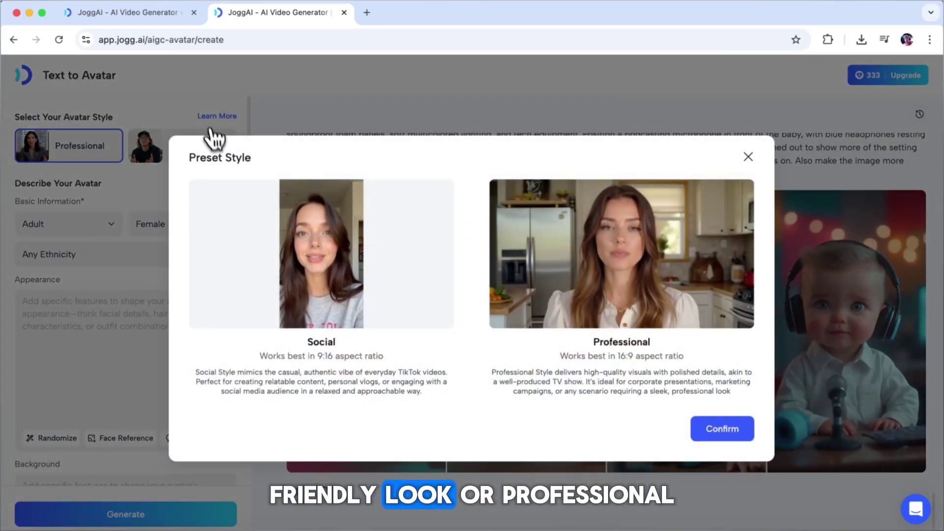
{"action": "left_click", "coordinate": [750, 158]}
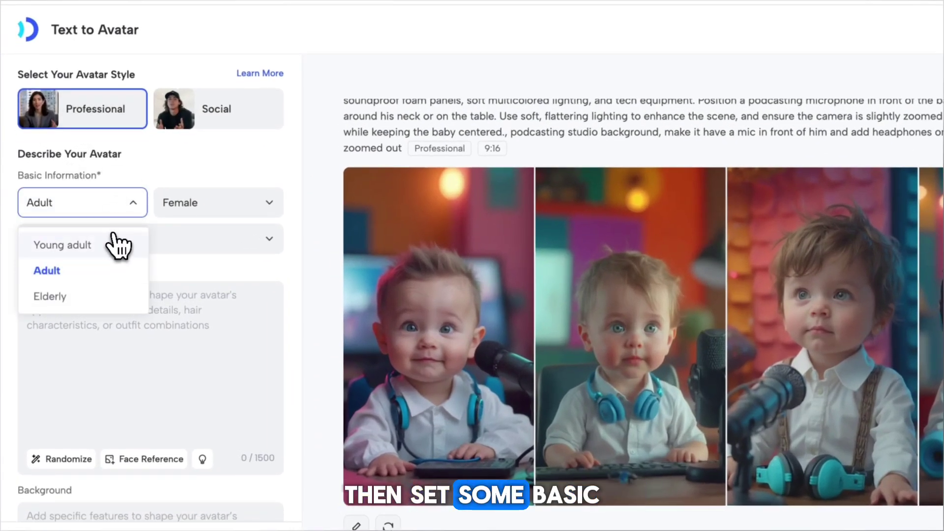
{"action": "left_click", "coordinate": [114, 245]}
{"action": "left_click", "coordinate": [194, 204]}
{"action": "left_click", "coordinate": [191, 272]}
{"action": "left_click", "coordinate": [194, 249]}
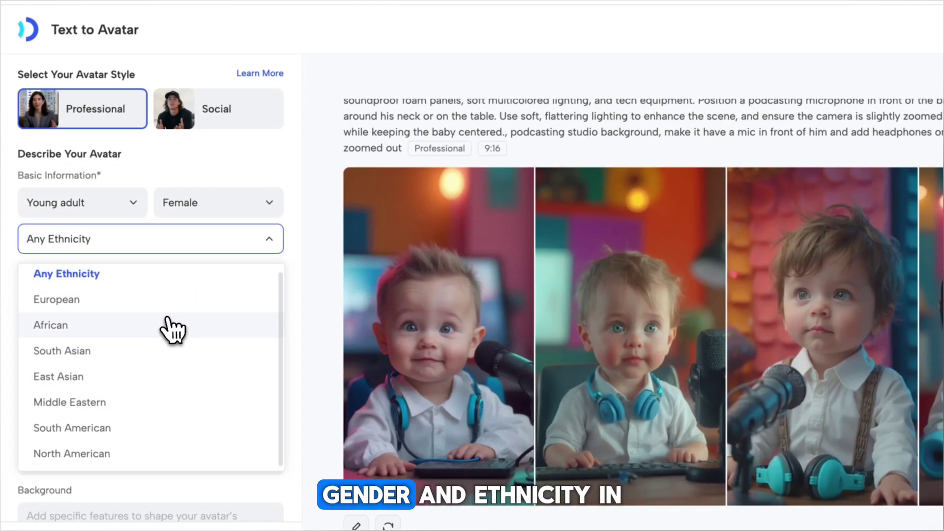
{"action": "left_click", "coordinate": [159, 455]}
- Paste the appearance description and set the background to 'A professional girls room'
{"action": "scroll", "coordinate": [125, 398], "scroll_direction": "down", "scroll_amount": 1}
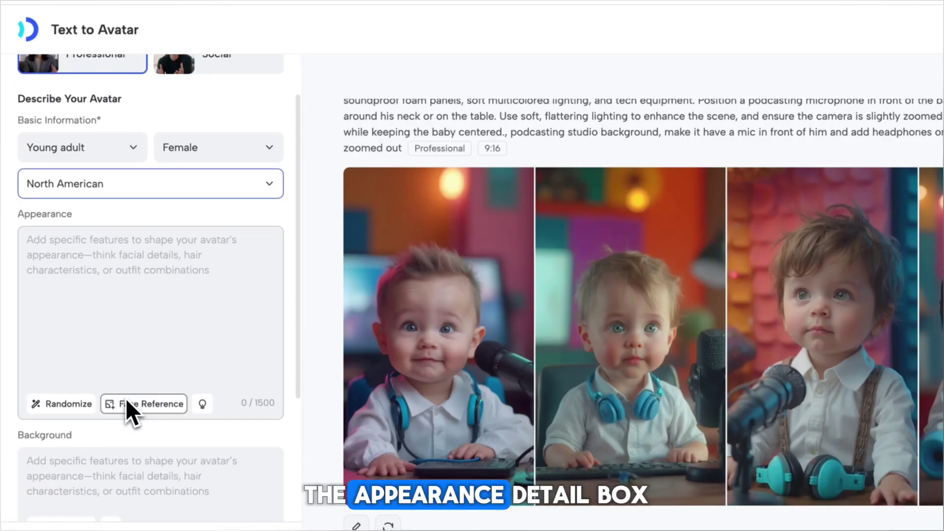
{"action": "left_click", "coordinate": [105, 258]}
{"action": "right_click", "coordinate": [107, 254]}
{"action": "left_click", "coordinate": [120, 363]}
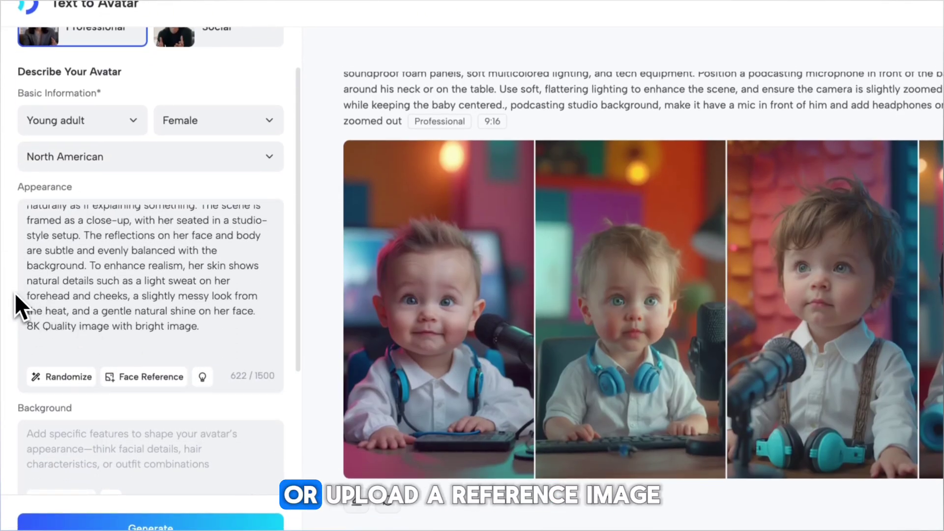
{"action": "left_click", "coordinate": [144, 377]}
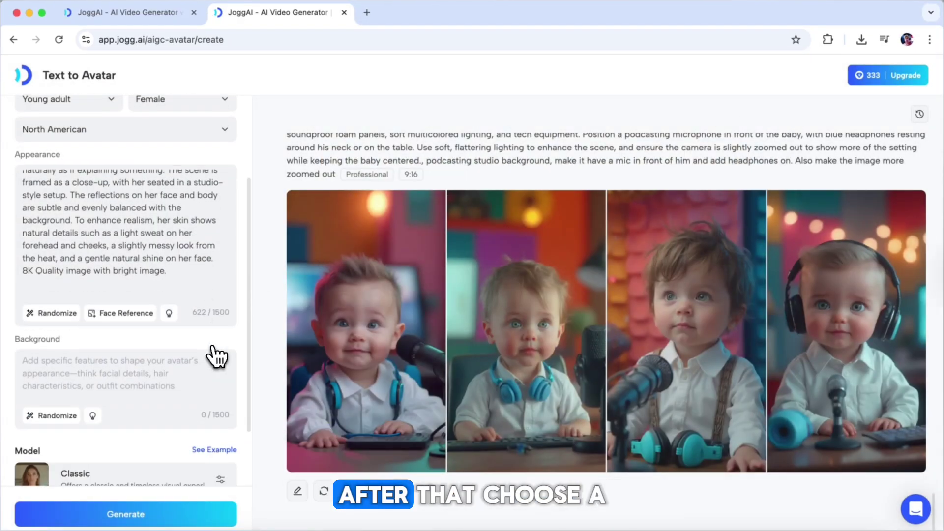
{"action": "scroll", "coordinate": [253, 428], "scroll_direction": "down", "scroll_amount": 1}
{"action": "left_click", "coordinate": [196, 441]}
{"action": "type", "text": "A professional girl"}
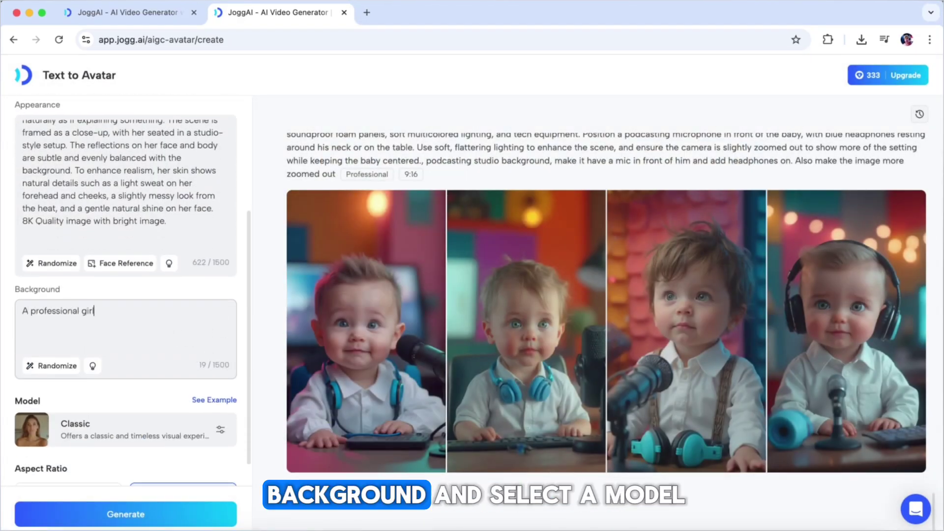
{"action": "type", "text": "s room"}
- Choose the Modern model and generate the 16:9 avatar images
{"action": "scroll", "coordinate": [78, 330], "scroll_direction": "down", "scroll_amount": 1}
{"action": "scroll", "coordinate": [162, 394], "scroll_direction": "down", "scroll_amount": 1}
{"action": "left_click", "coordinate": [222, 375]}
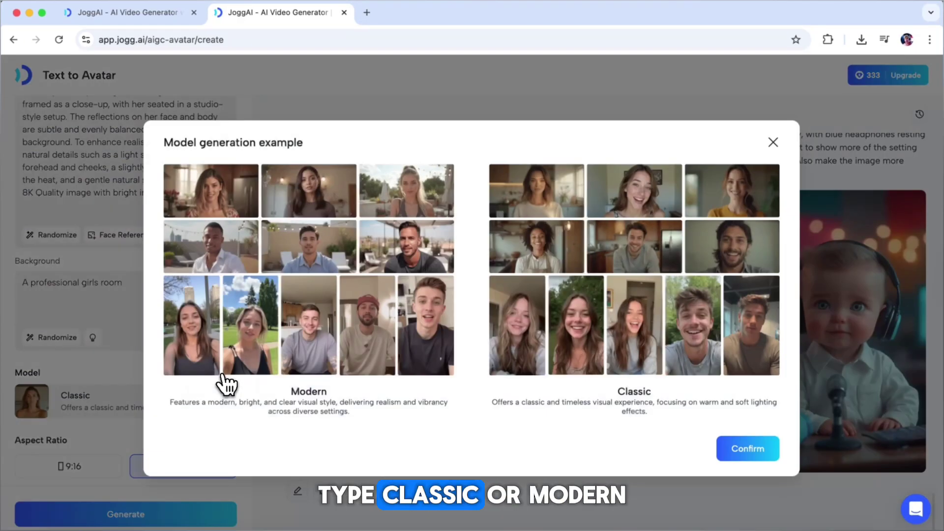
{"action": "left_click", "coordinate": [733, 451]}
{"action": "mouse_move", "coordinate": [223, 411]}
{"action": "left_click", "coordinate": [326, 487]}
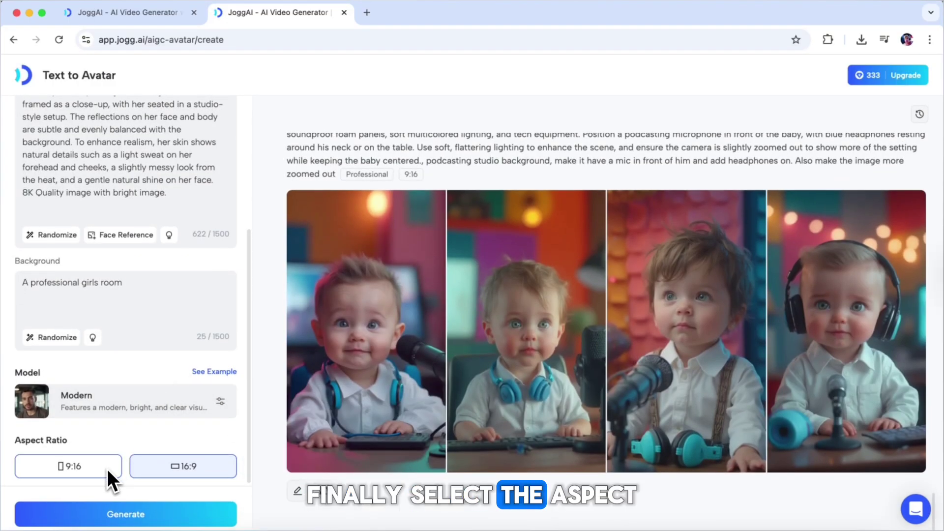
{"action": "scroll", "coordinate": [167, 450], "scroll_direction": "up", "scroll_amount": 5}
{"action": "scroll", "coordinate": [167, 450], "scroll_direction": "down", "scroll_amount": 5}
{"action": "left_click", "coordinate": [144, 514]}
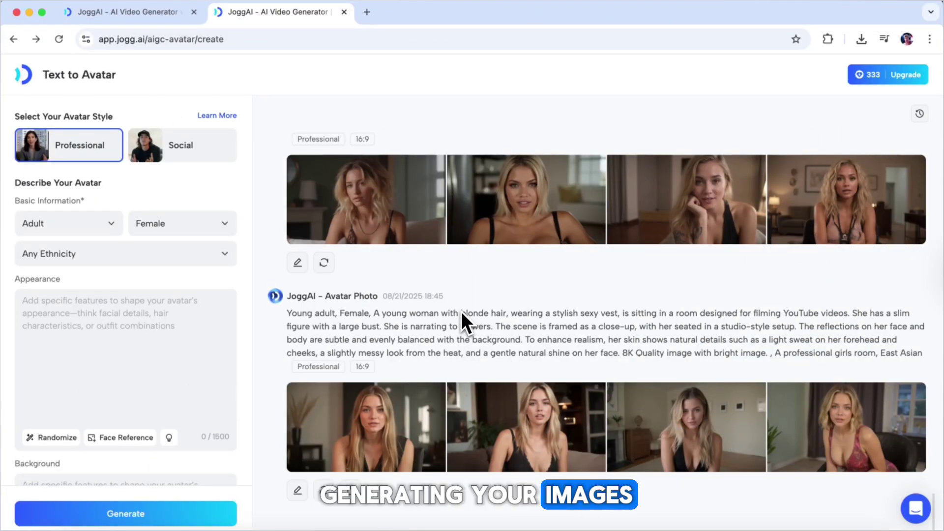
- Preview the generated portraits, paging through the earlier and newest image sets
{"action": "left_click", "coordinate": [401, 184]}
{"action": "left_click", "coordinate": [368, 509]}
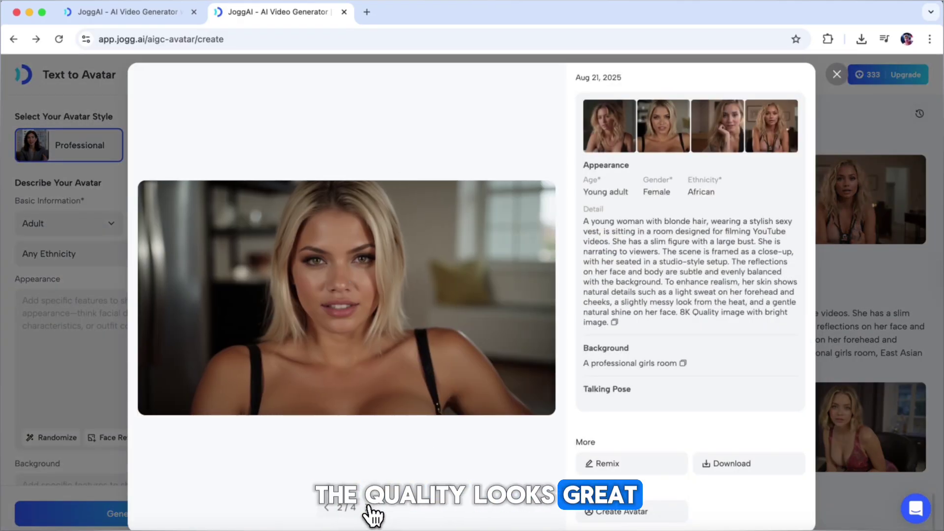
{"action": "left_click", "coordinate": [368, 509]}
{"action": "left_click", "coordinate": [368, 509]}
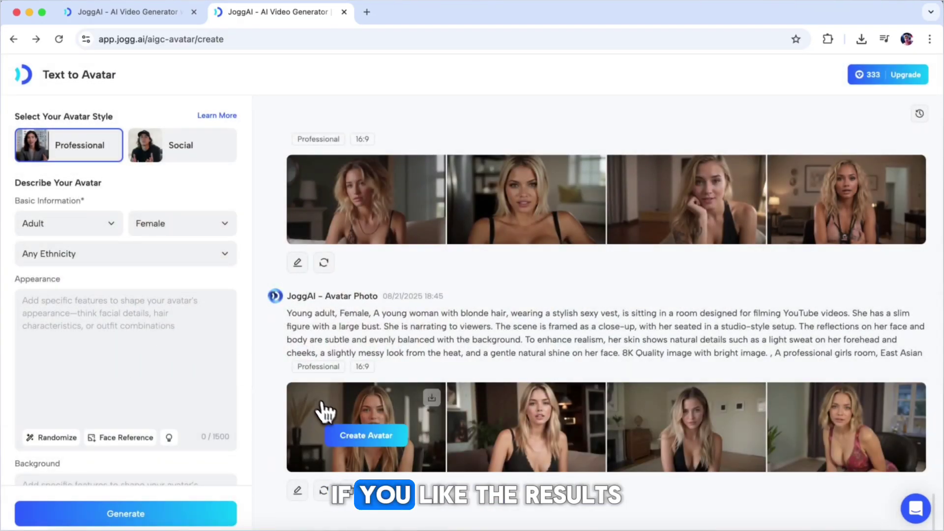
{"action": "left_click", "coordinate": [312, 407]}
{"action": "left_click", "coordinate": [368, 509]}
{"action": "left_click", "coordinate": [368, 509]}
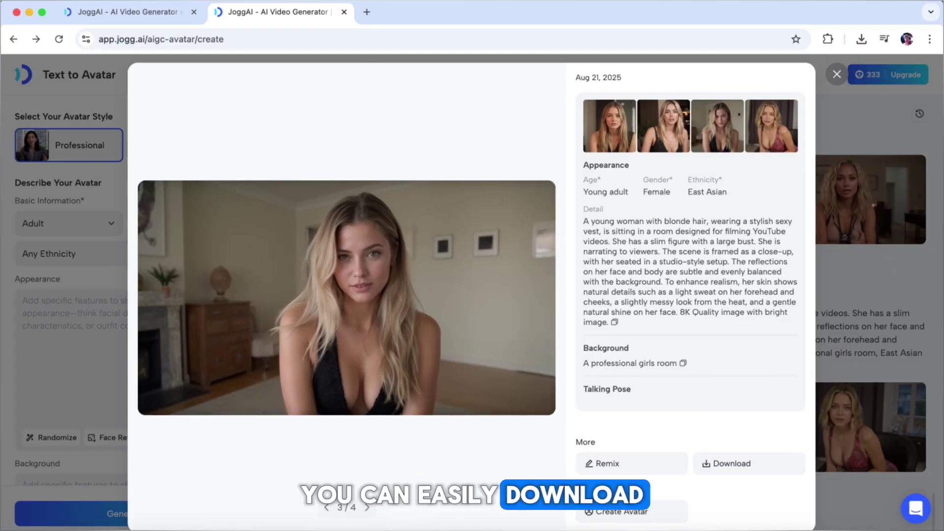
{"action": "left_click", "coordinate": [368, 509]}
{"action": "left_click", "coordinate": [326, 507]}
{"action": "left_click", "coordinate": [326, 507]}
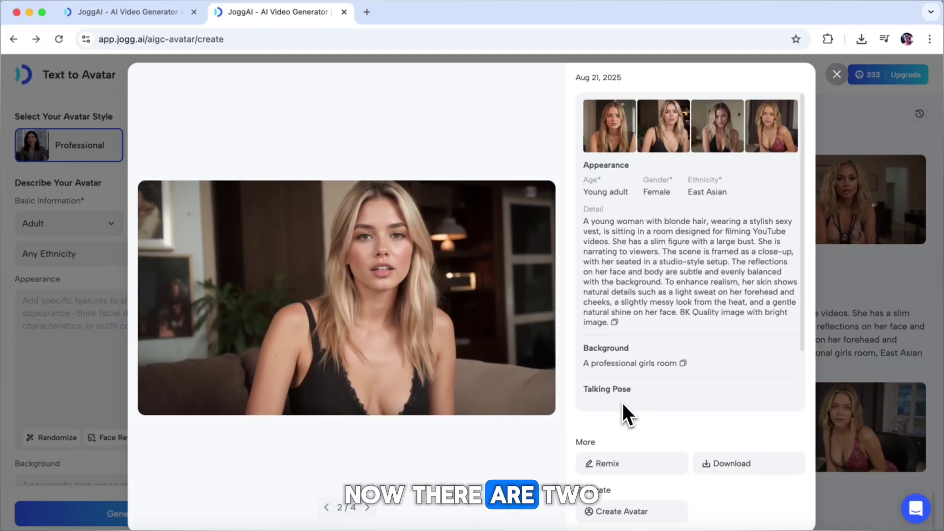
- Download the second generated image and start creating an avatar from it
{"action": "scroll", "coordinate": [624, 408], "scroll_direction": "down", "scroll_amount": 2}
{"action": "scroll", "coordinate": [632, 413], "scroll_direction": "up", "scroll_amount": 2}
{"action": "left_click", "coordinate": [726, 470]}
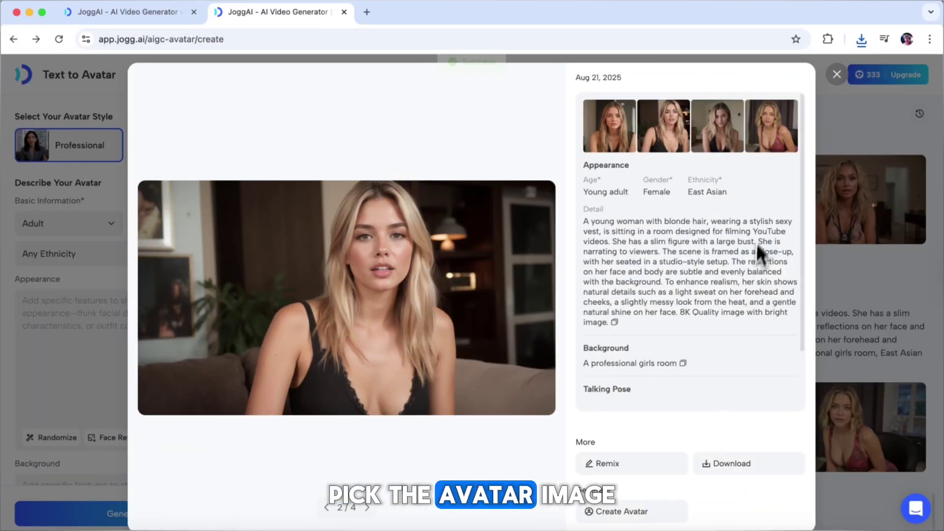
{"action": "left_click", "coordinate": [836, 75]}
{"action": "mouse_move", "coordinate": [545, 406]}
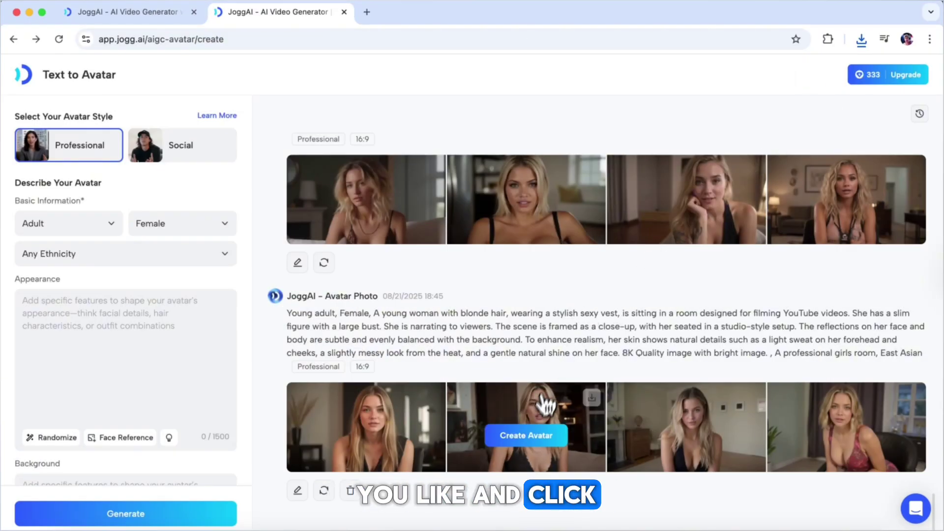
{"action": "left_click", "coordinate": [528, 435]}
- Switch the avatar's motion model to Avatar 2.0 Pro
{"action": "scroll", "coordinate": [473, 217], "scroll_direction": "down", "scroll_amount": 3}
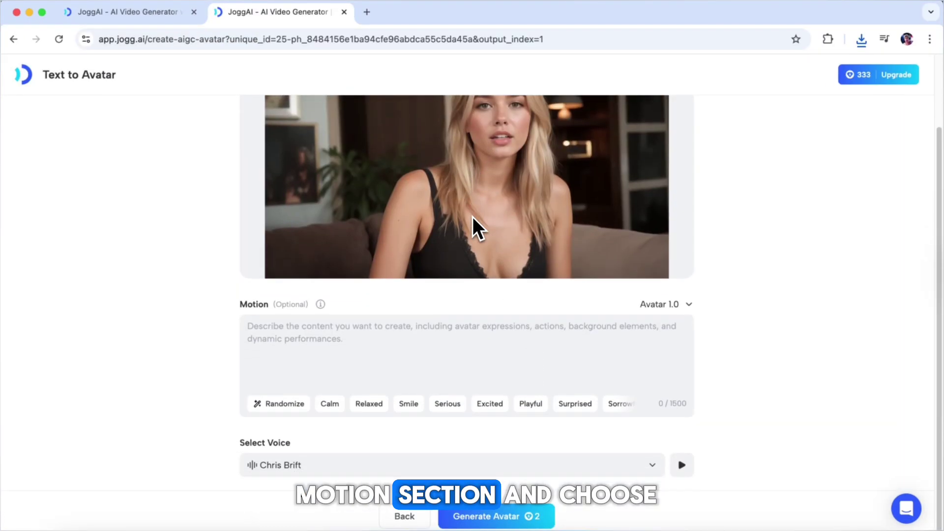
{"action": "left_click", "coordinate": [661, 305]}
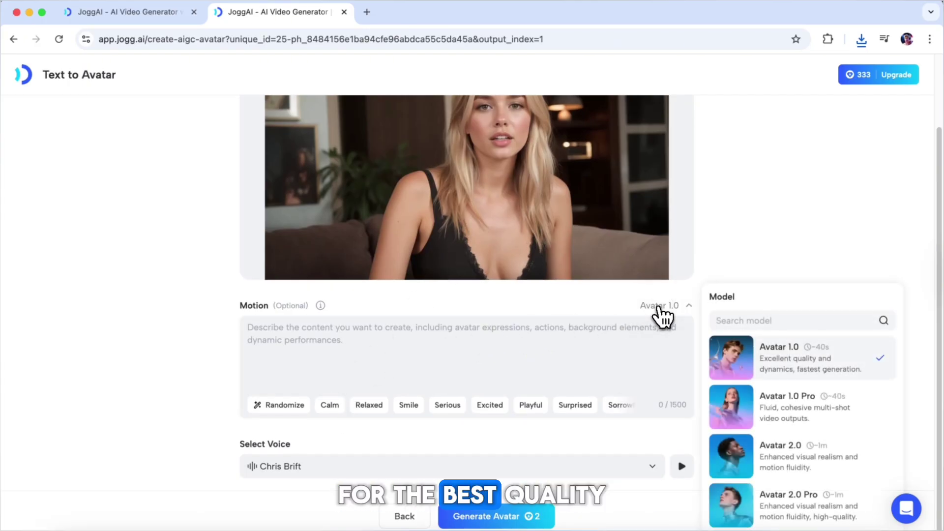
{"action": "left_click", "coordinate": [786, 506]}
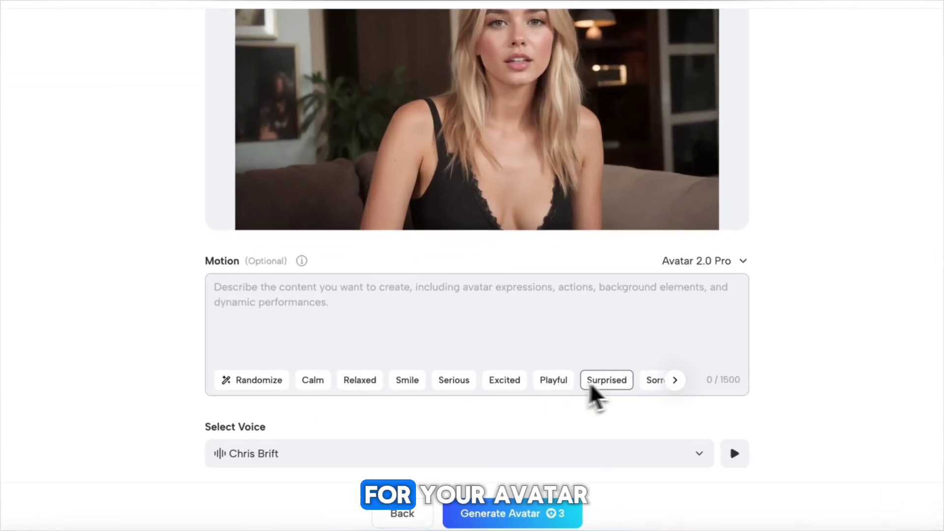
{"action": "left_click", "coordinate": [633, 405]}
{"action": "left_click", "coordinate": [219, 379]}
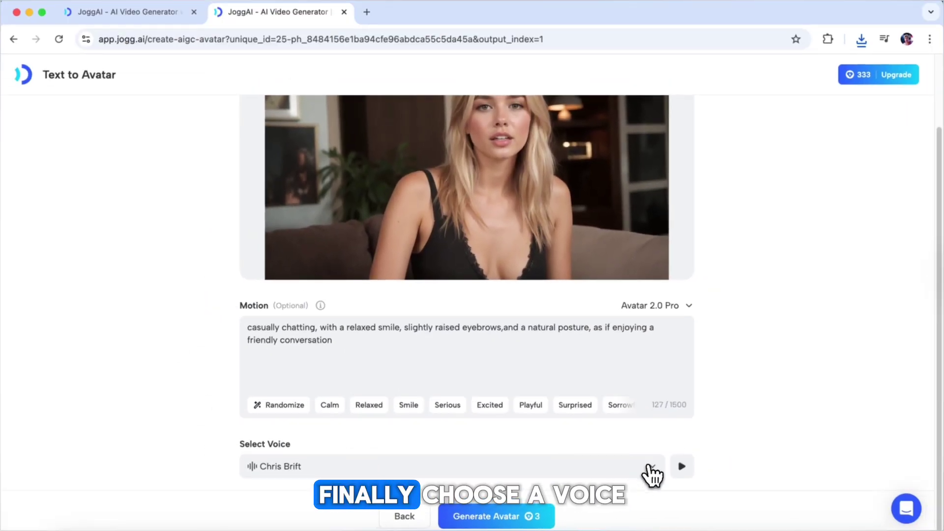
- Filter the AI voices to Female, English, American accent and Young
{"action": "left_click", "coordinate": [695, 455]}
{"action": "left_click", "coordinate": [307, 95]}
{"action": "left_click", "coordinate": [308, 147]}
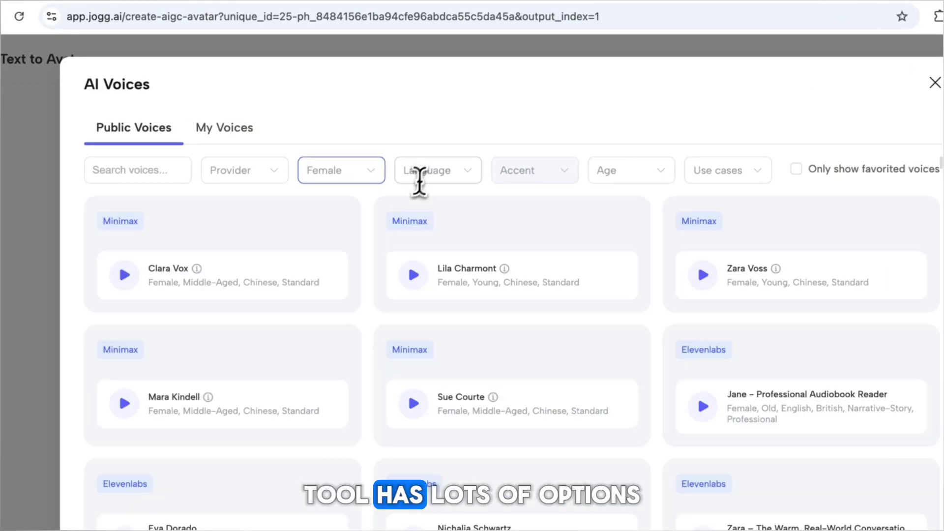
{"action": "left_click", "coordinate": [419, 171]}
{"action": "left_click", "coordinate": [433, 208]}
{"action": "left_click", "coordinate": [507, 175]}
{"action": "left_click", "coordinate": [517, 207]}
{"action": "left_click", "coordinate": [624, 177]}
{"action": "left_click", "coordinate": [610, 226]}
- Confirm Hope as the avatar's voice and generate the avatar
{"action": "scroll", "coordinate": [462, 321], "scroll_direction": "down", "scroll_amount": 5}
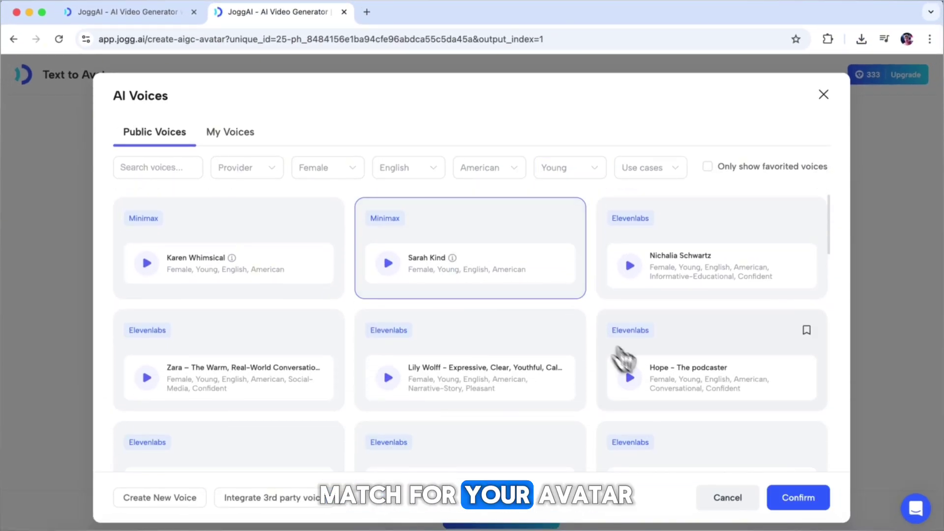
{"action": "left_click", "coordinate": [793, 499]}
{"action": "scroll", "coordinate": [740, 436], "scroll_direction": "down", "scroll_amount": 2}
{"action": "left_click", "coordinate": [506, 515]}
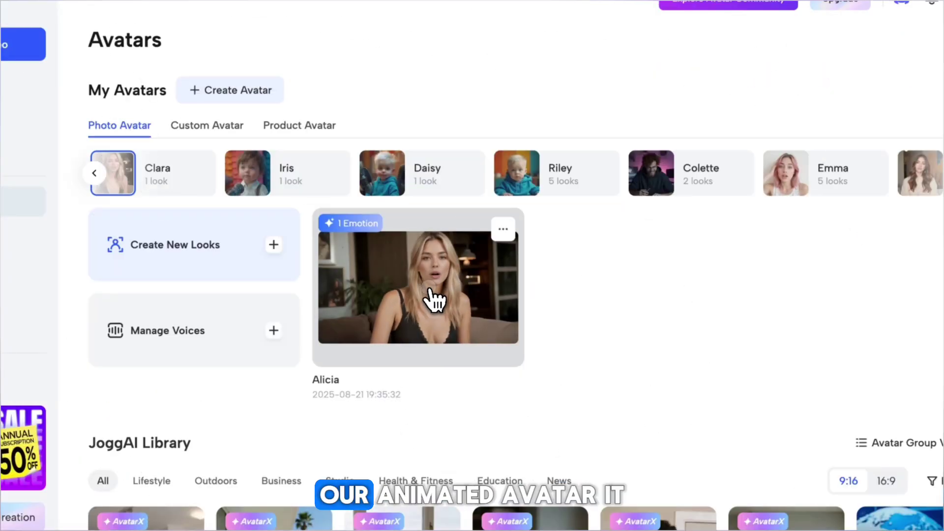
- Open the Alicia avatar in the Avatar Video editor and scroll through her emotion tiles
{"action": "left_click", "coordinate": [464, 322]}
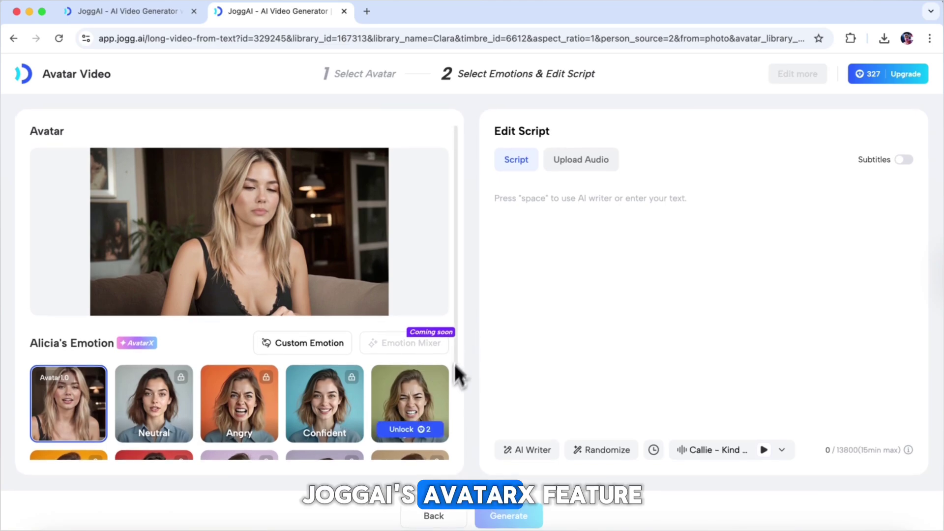
{"action": "scroll", "coordinate": [453, 378], "scroll_direction": "down", "scroll_amount": 2}
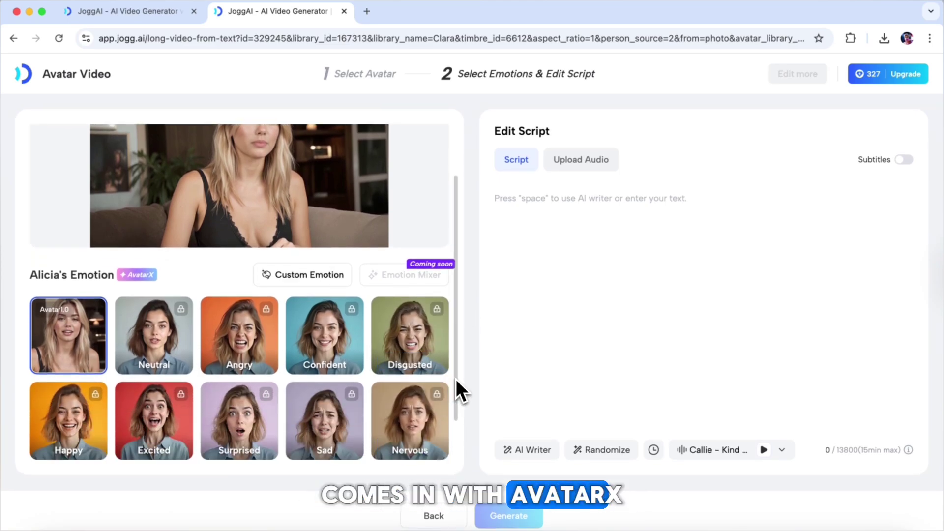
{"action": "mouse_move", "coordinate": [160, 359]}
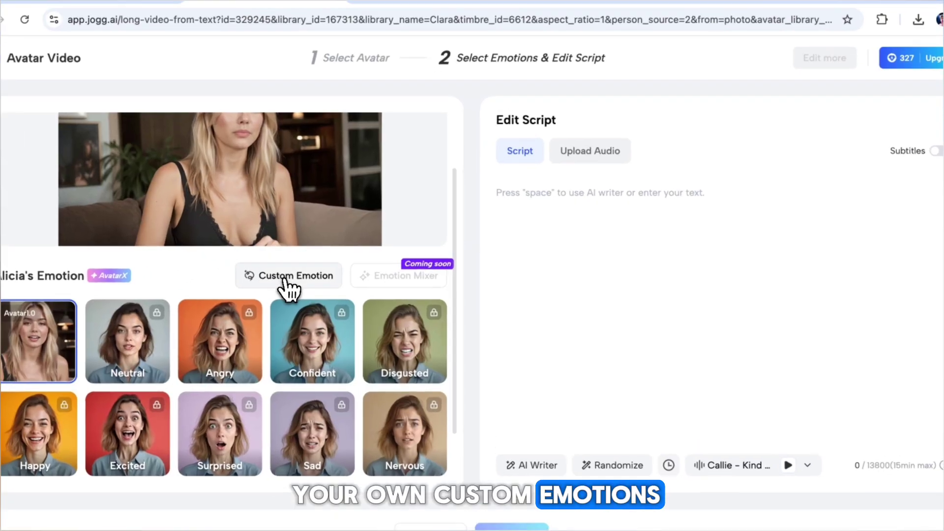
- Unlock Alicia's locked emotions, preview Angry and Sad, then return to Avatar1.0
{"action": "left_click", "coordinate": [297, 276]}
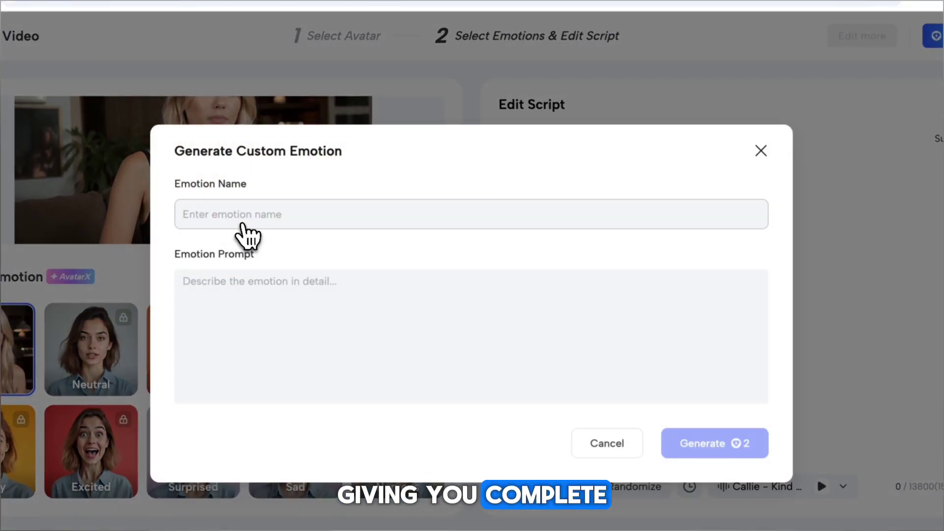
{"action": "left_click", "coordinate": [275, 294]}
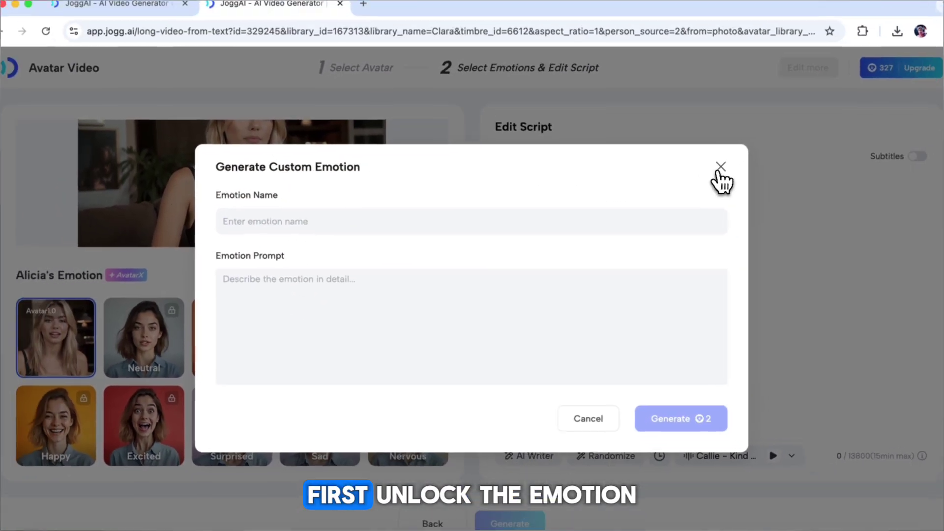
{"action": "left_click", "coordinate": [761, 151]}
{"action": "left_click", "coordinate": [287, 381]}
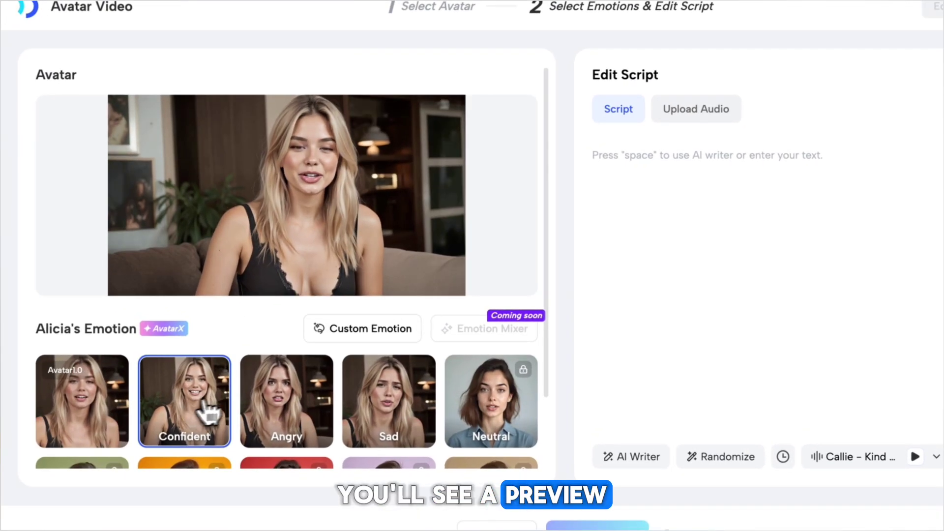
{"action": "left_click", "coordinate": [320, 401]}
{"action": "left_click", "coordinate": [382, 396]}
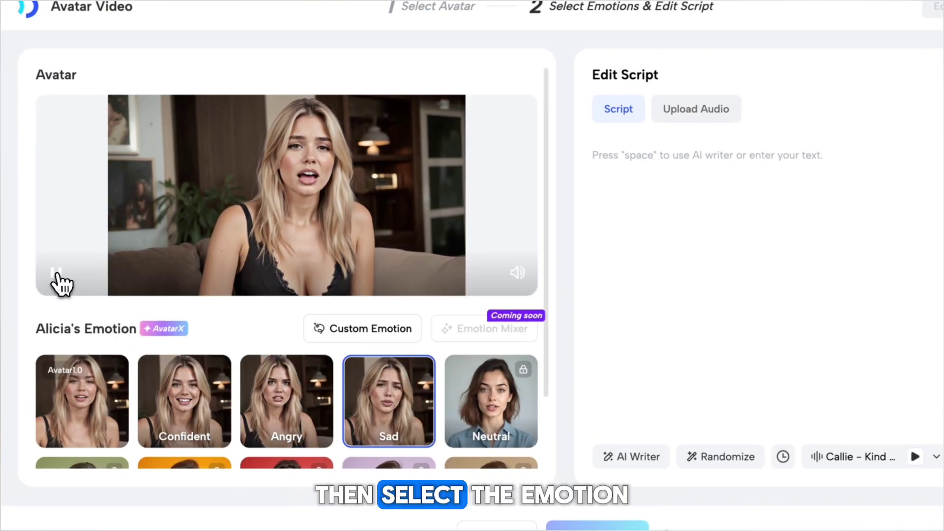
{"action": "left_click", "coordinate": [93, 400]}
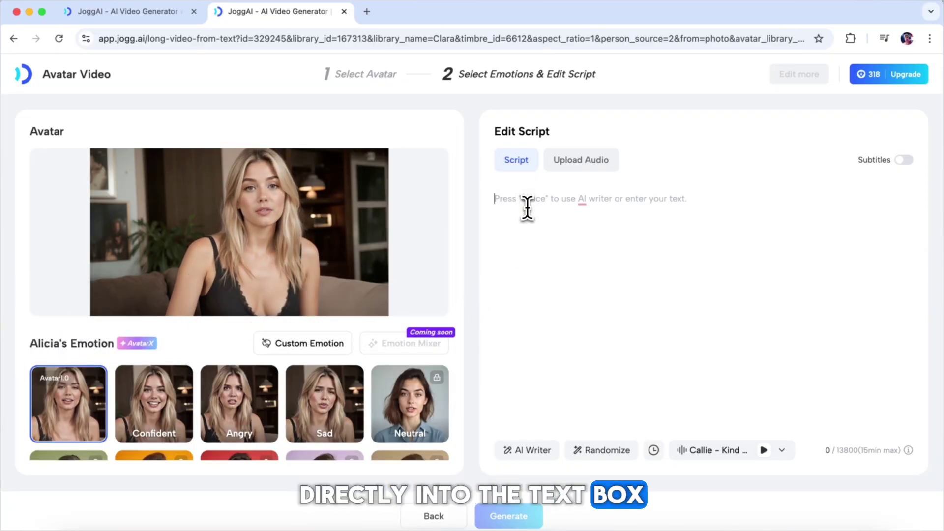
- Write the 114-character styling-trick script, keeping Alicia's current voice after browsing the voice list
{"action": "left_click", "coordinate": [559, 169]}
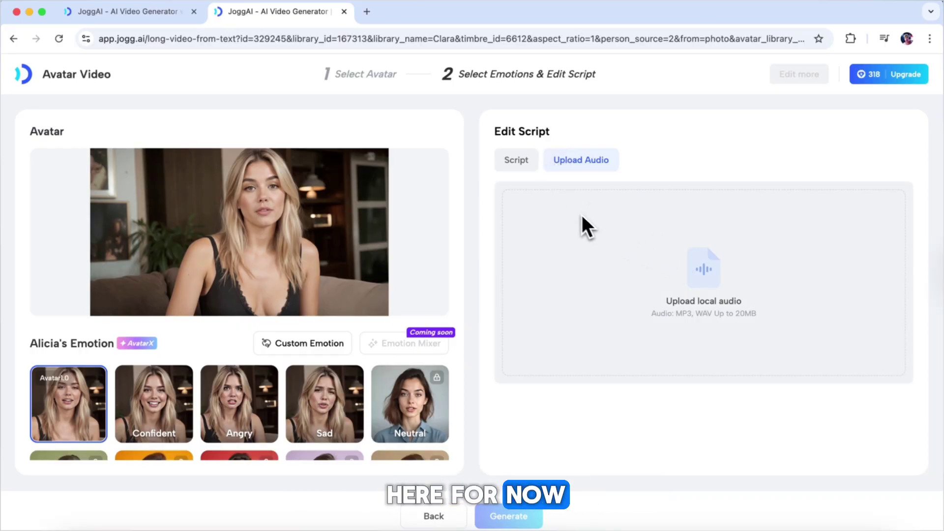
{"action": "left_click", "coordinate": [520, 170]}
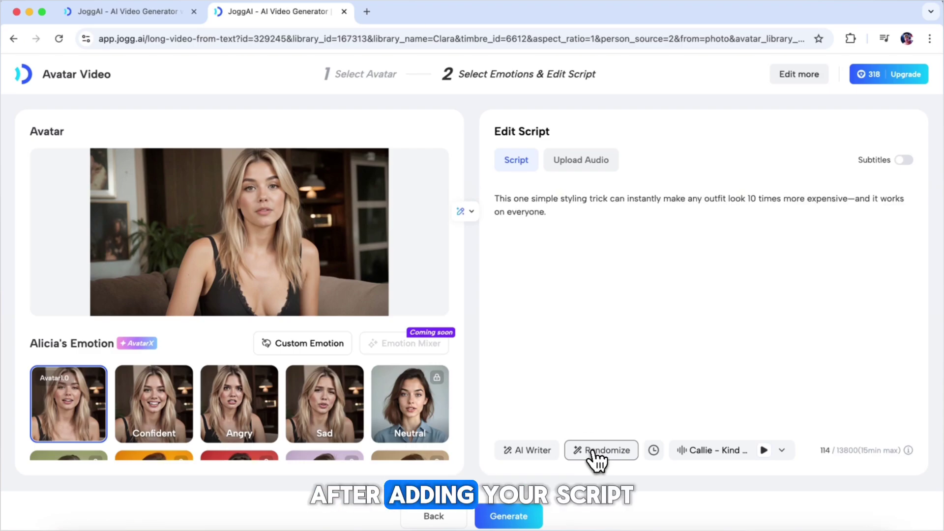
{"action": "left_click", "coordinate": [733, 453]}
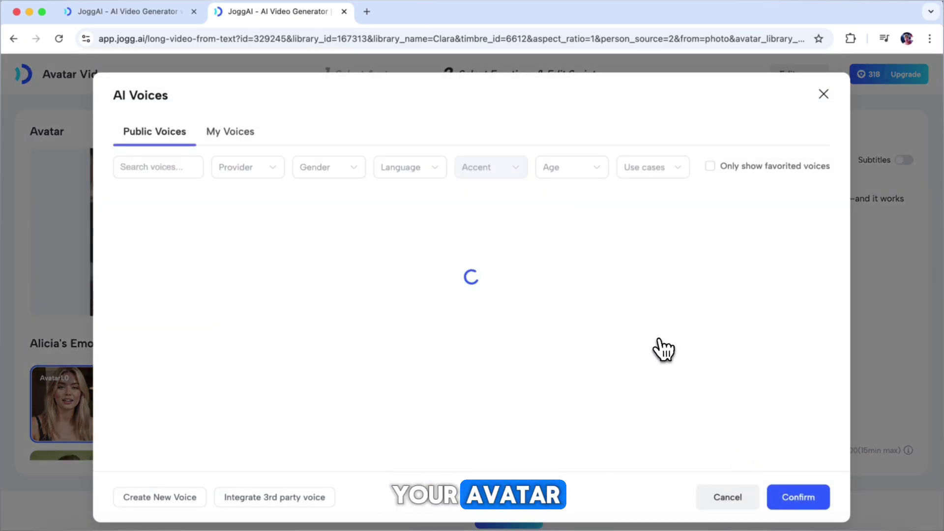
{"action": "scroll", "coordinate": [664, 350], "scroll_direction": "down", "scroll_amount": 15}
{"action": "scroll", "coordinate": [661, 348], "scroll_direction": "down", "scroll_amount": 5}
{"action": "scroll", "coordinate": [662, 348], "scroll_direction": "up", "scroll_amount": 7}
{"action": "left_click", "coordinate": [821, 98]}
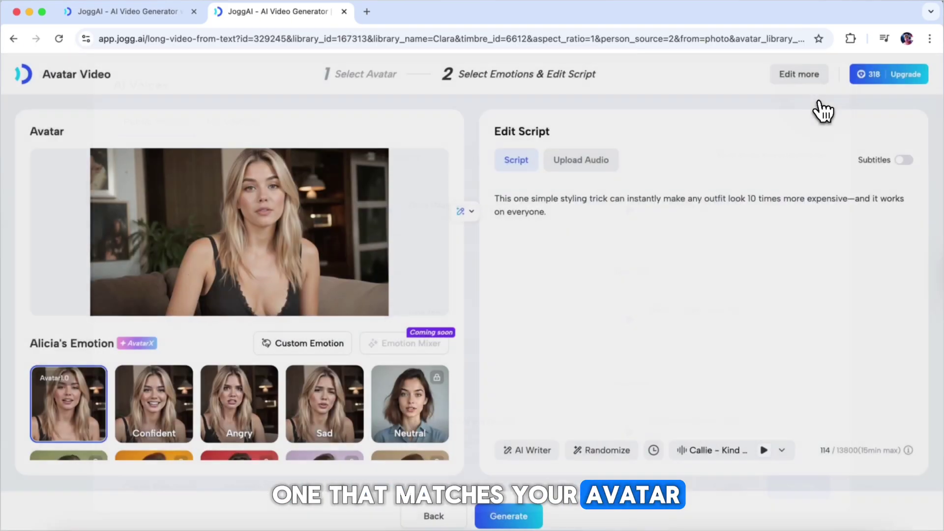
- Open the Render Video settings for Alicia's scripted video
{"action": "left_click", "coordinate": [521, 519]}
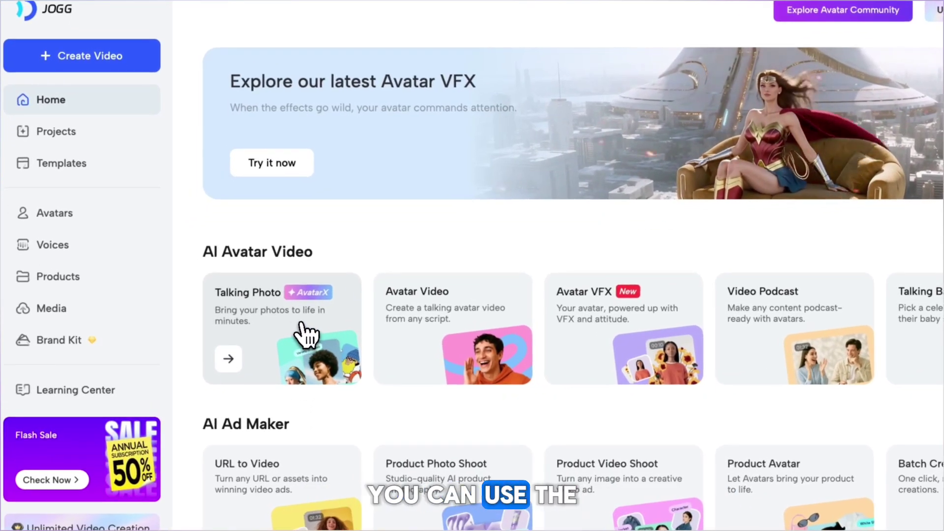
- Start a talking photo with the uploaded pink-haired woman's photo and the Angry emotion
{"action": "left_click", "coordinate": [264, 344]}
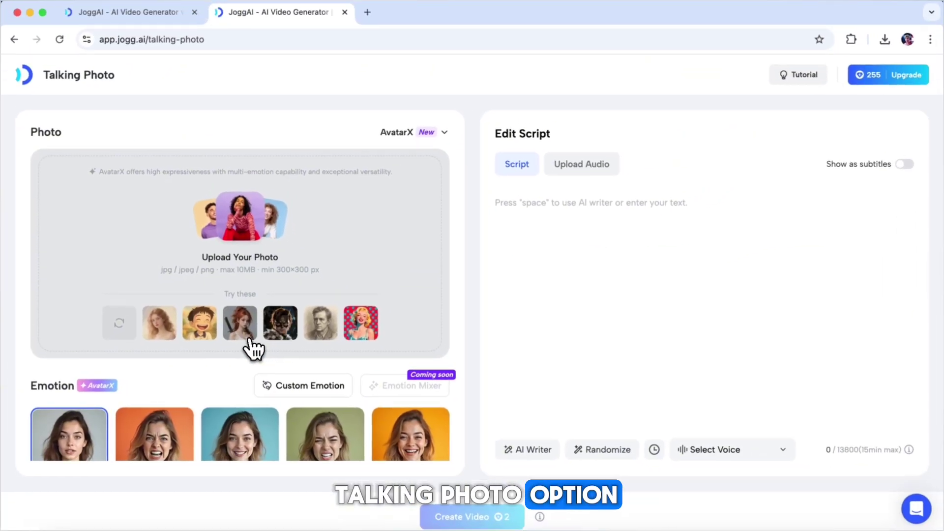
{"action": "left_click", "coordinate": [239, 230]}
{"action": "double_click", "coordinate": [491, 323]}
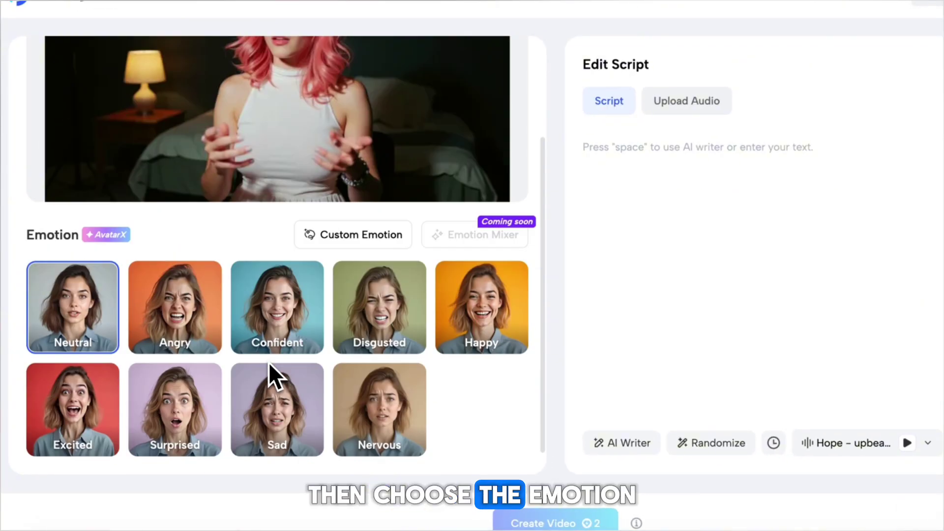
{"action": "left_click", "coordinate": [179, 337]}
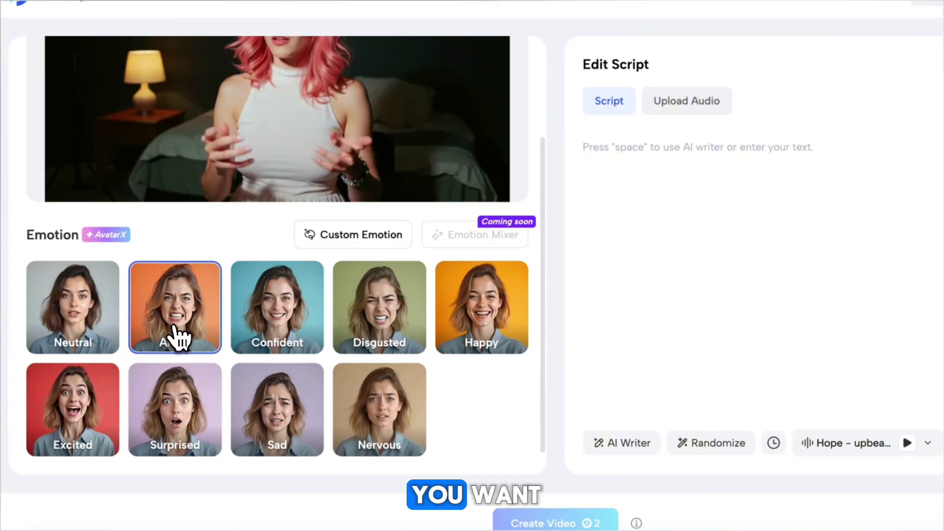
- Fill the script with randomized text and set Zara as the voice
{"action": "left_click", "coordinate": [711, 442]}
{"action": "left_click", "coordinate": [928, 443]}
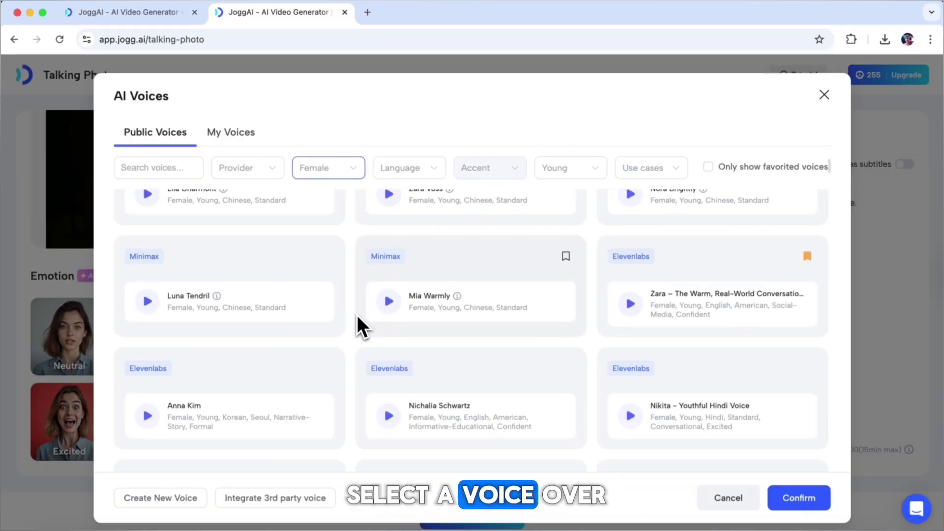
{"action": "scroll", "coordinate": [358, 326], "scroll_direction": "down", "scroll_amount": 2}
{"action": "left_click", "coordinate": [654, 232]}
{"action": "left_click", "coordinate": [799, 498]}
{"action": "scroll", "coordinate": [450, 378], "scroll_direction": "up", "scroll_amount": 2}
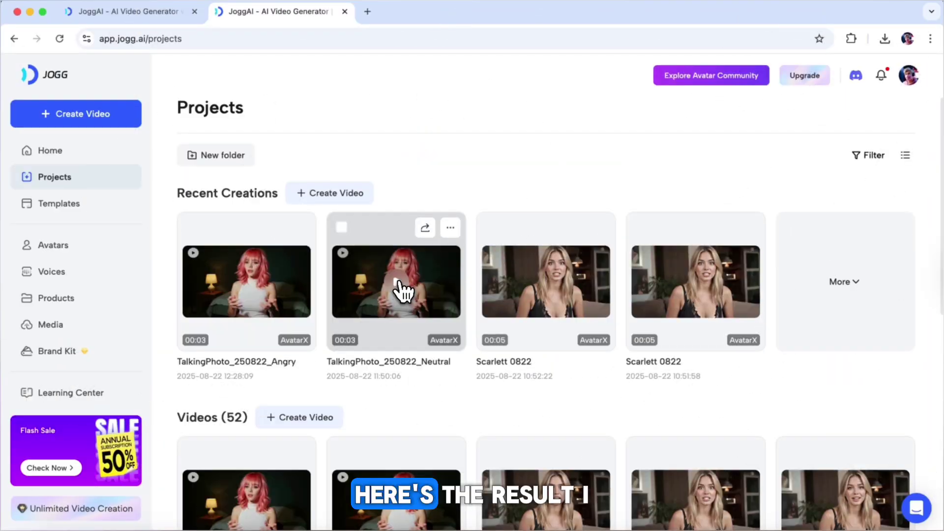
- Watch the Neutral and Angry talking-photo videos, then pick a new photo to upload
{"action": "left_click", "coordinate": [402, 290]}
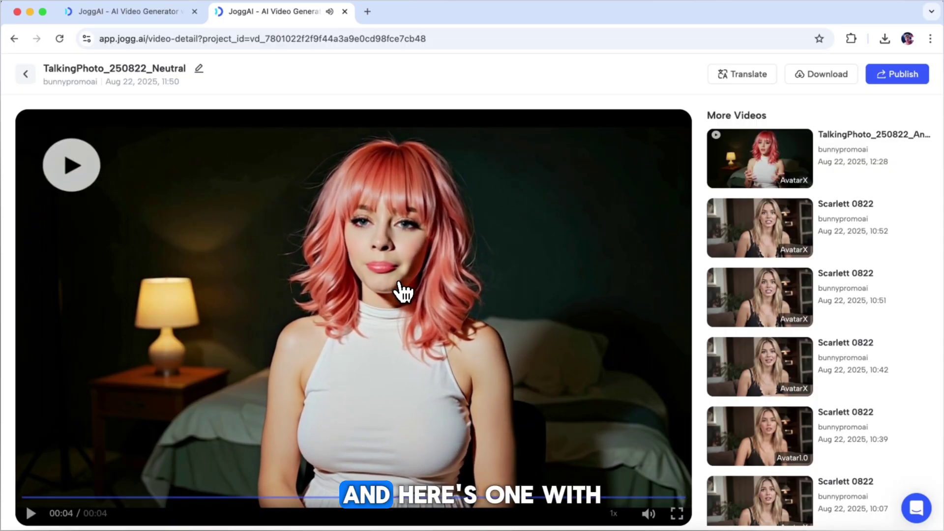
{"action": "left_click", "coordinate": [26, 74]}
{"action": "left_click", "coordinate": [249, 300]}
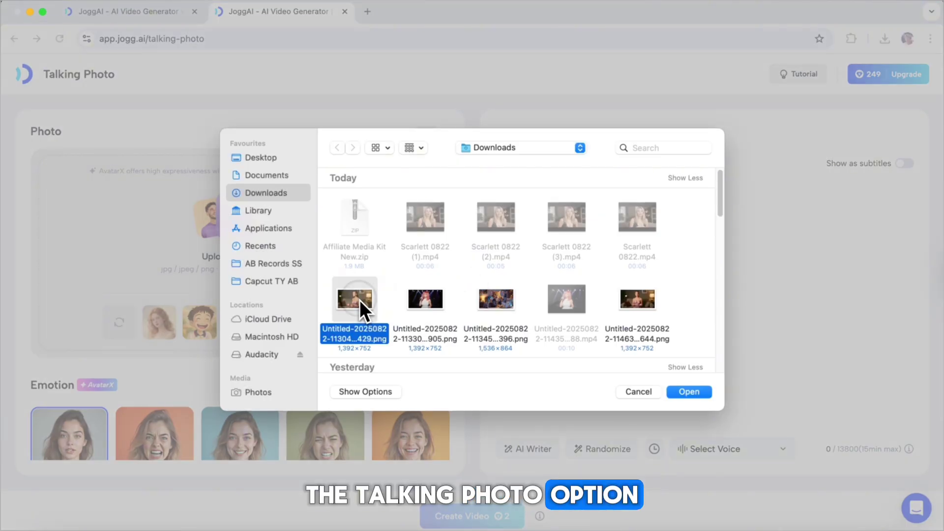
{"action": "double_click", "coordinate": [360, 301]}
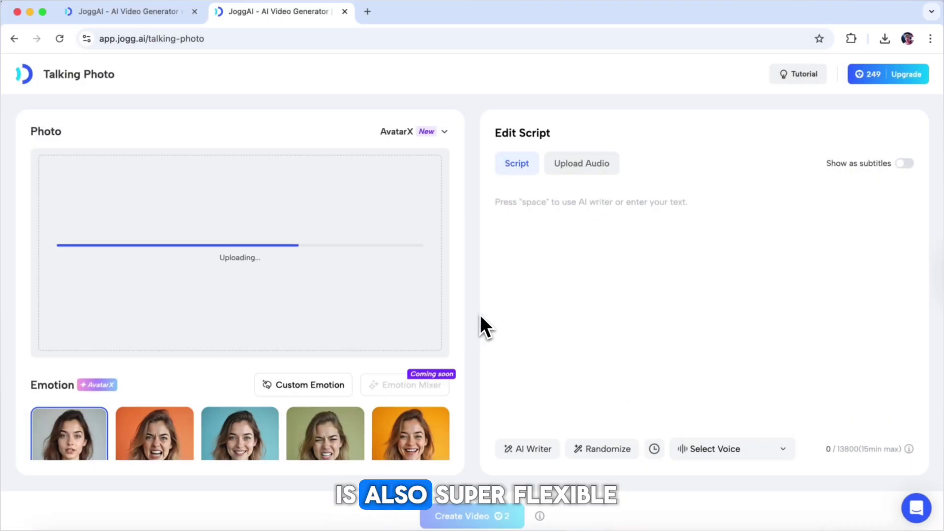